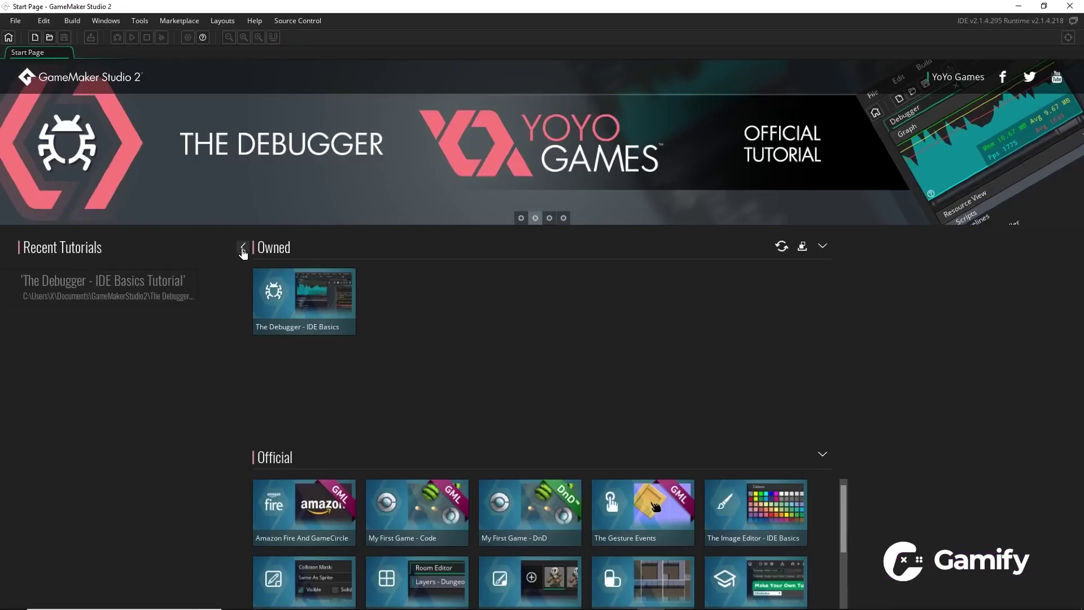
Step: Return to the Start Page, browse the Demos, and move the third Assign Variable block lower
{"action": "left_click", "coordinate": [243, 248]}
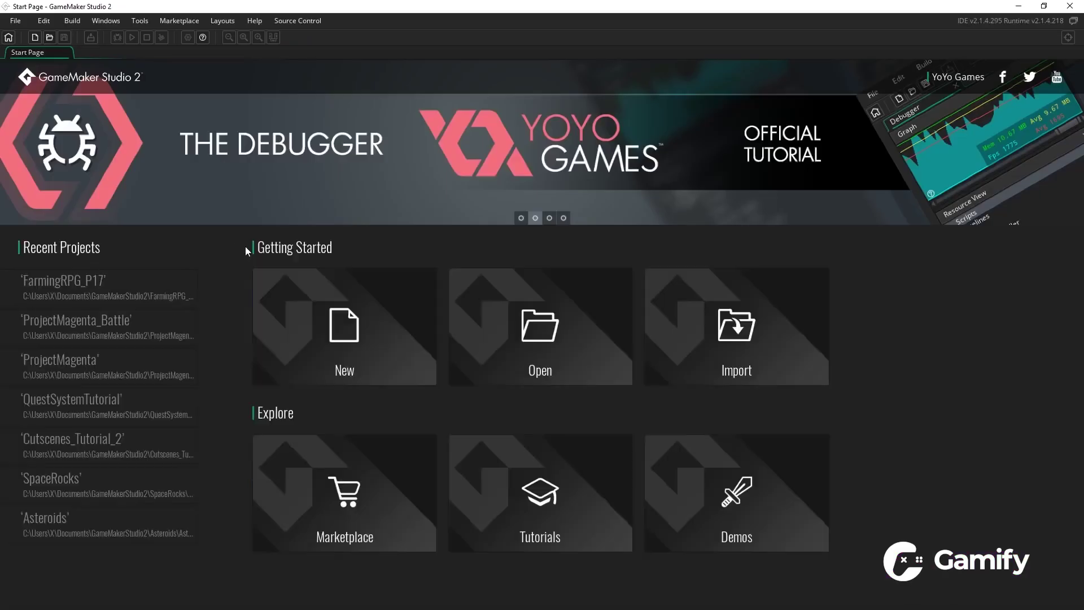
{"action": "left_click", "coordinate": [762, 505]}
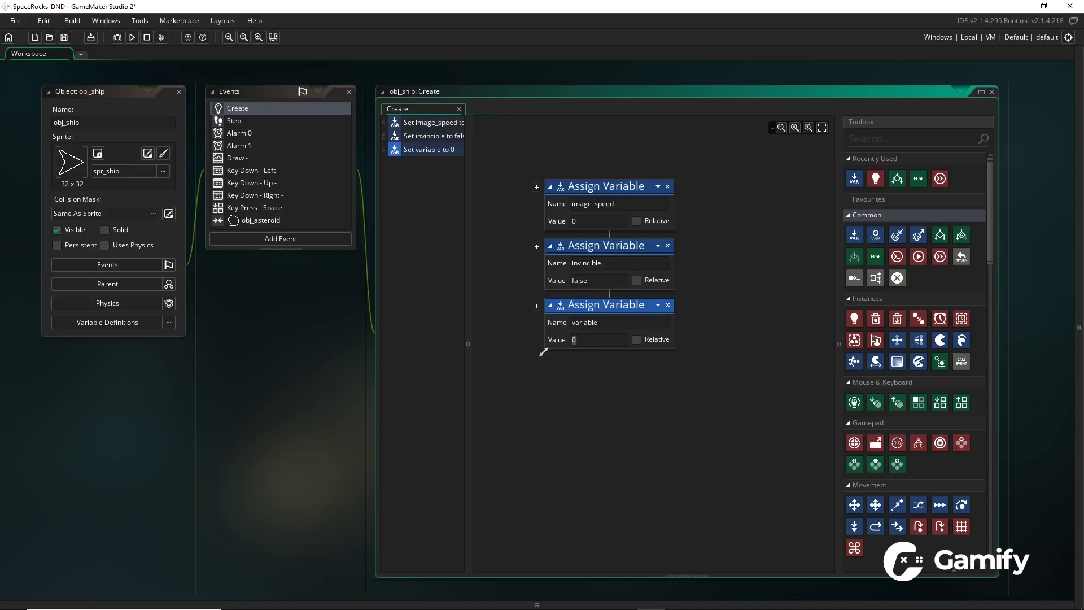
{"action": "left_click_drag", "start_coordinate": [585, 307], "coordinate": [606, 351]}
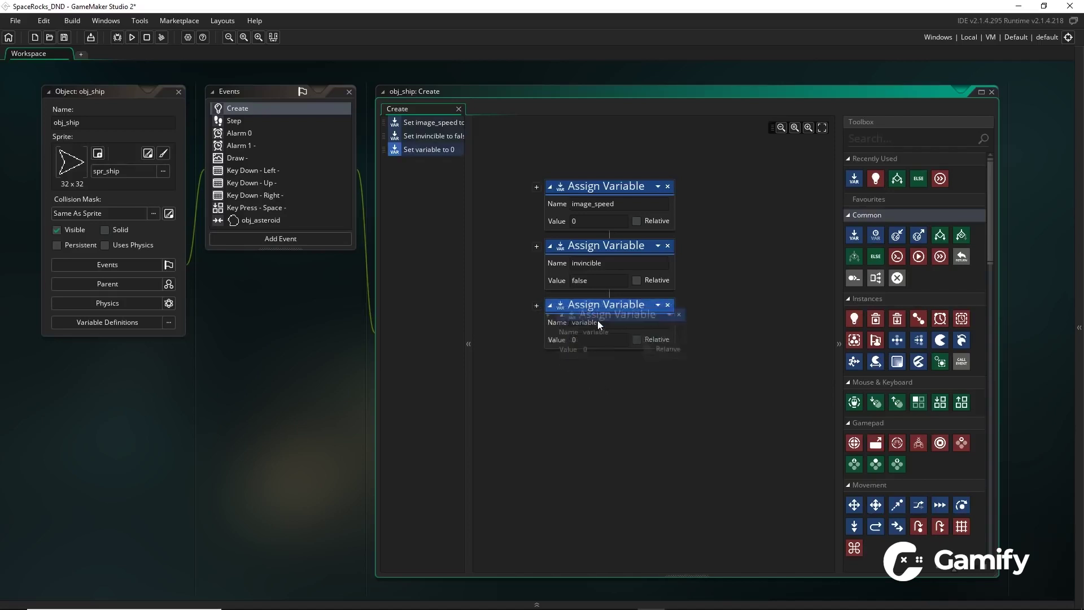
Step: Show the event canvas actions as GML code with Live Preview
{"action": "left_click", "coordinate": [504, 323]}
{"action": "right_click", "coordinate": [505, 323]}
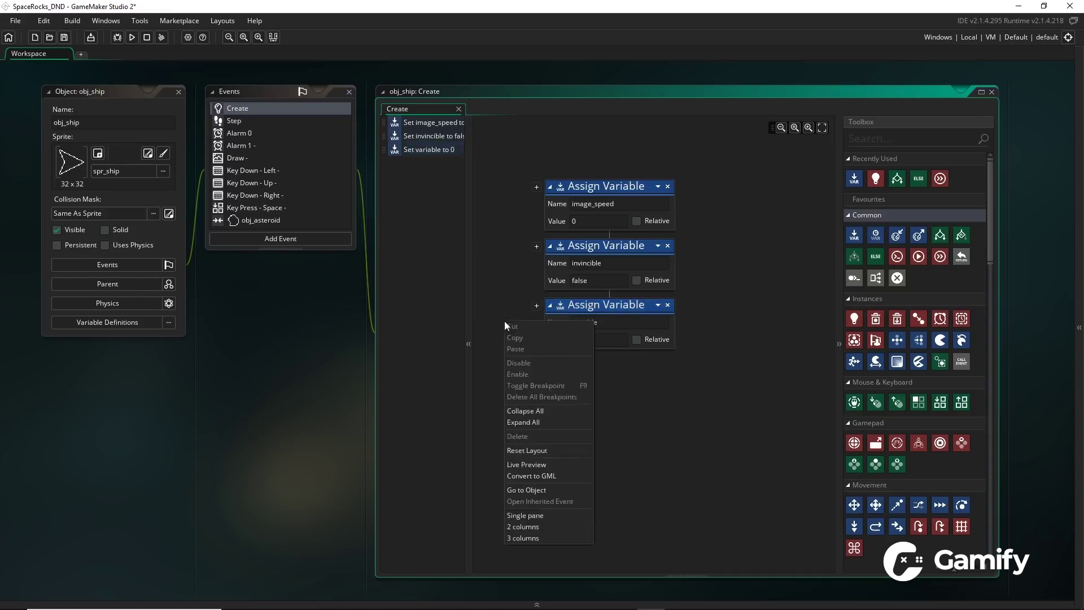
{"action": "left_click", "coordinate": [530, 465]}
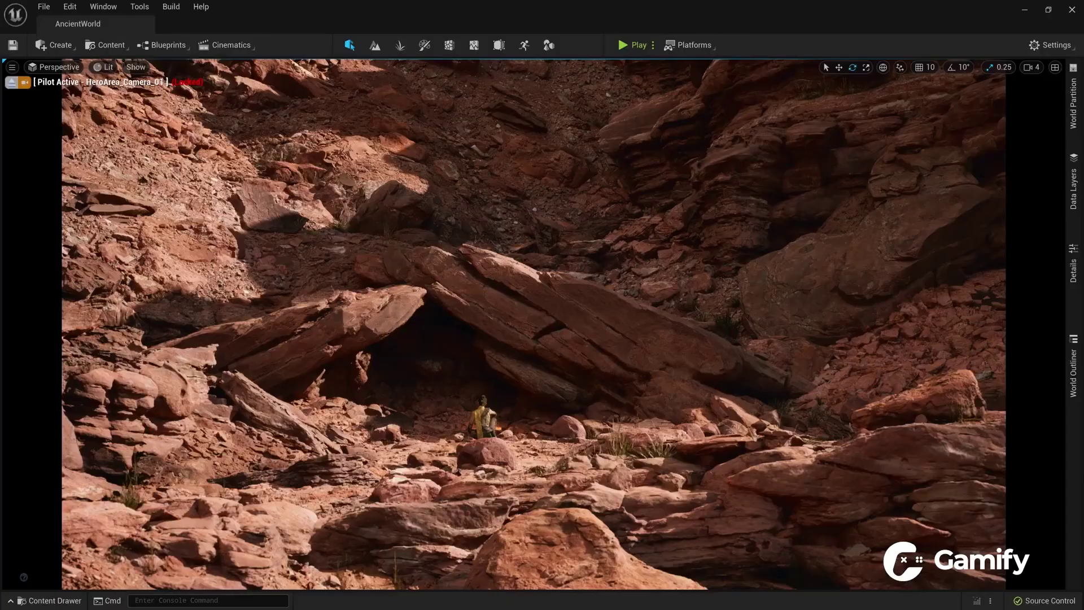
Step: Place the monolith mesh from the Content Drawer at the canyon's left and rotate it slightly
{"action": "key", "text": "ctrl+space"}
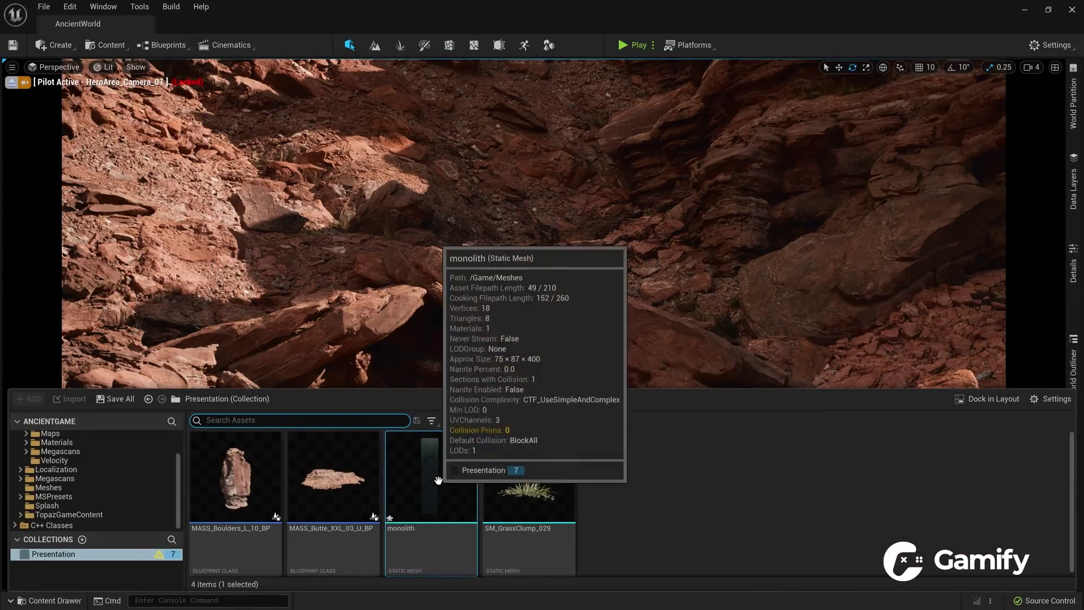
{"action": "left_click_drag", "start_coordinate": [430, 475], "coordinate": [297, 279]}
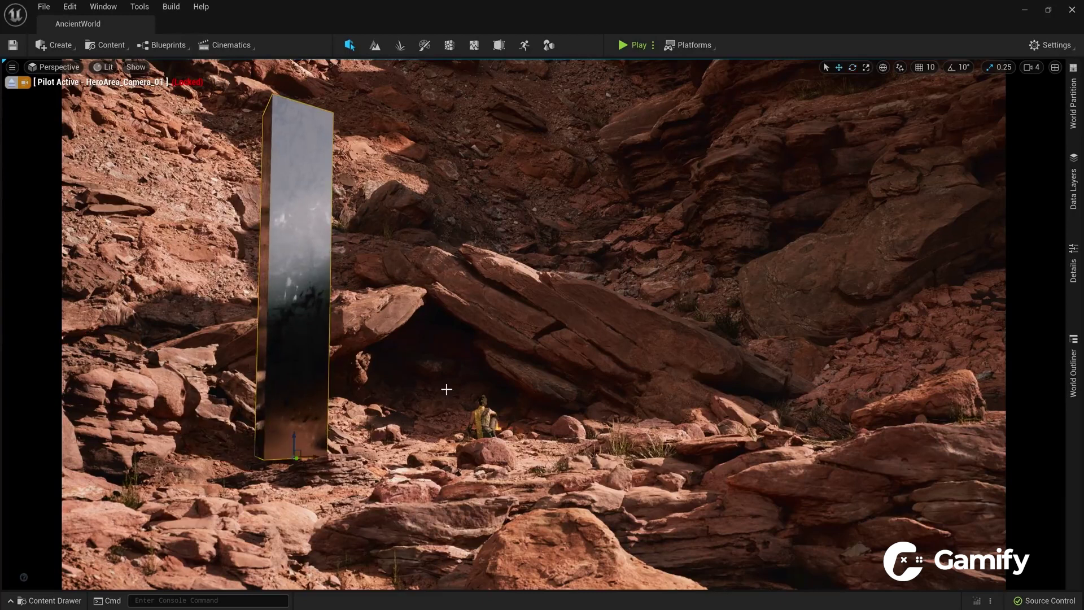
{"action": "left_click_drag", "start_coordinate": [279, 467], "coordinate": [335, 487]}
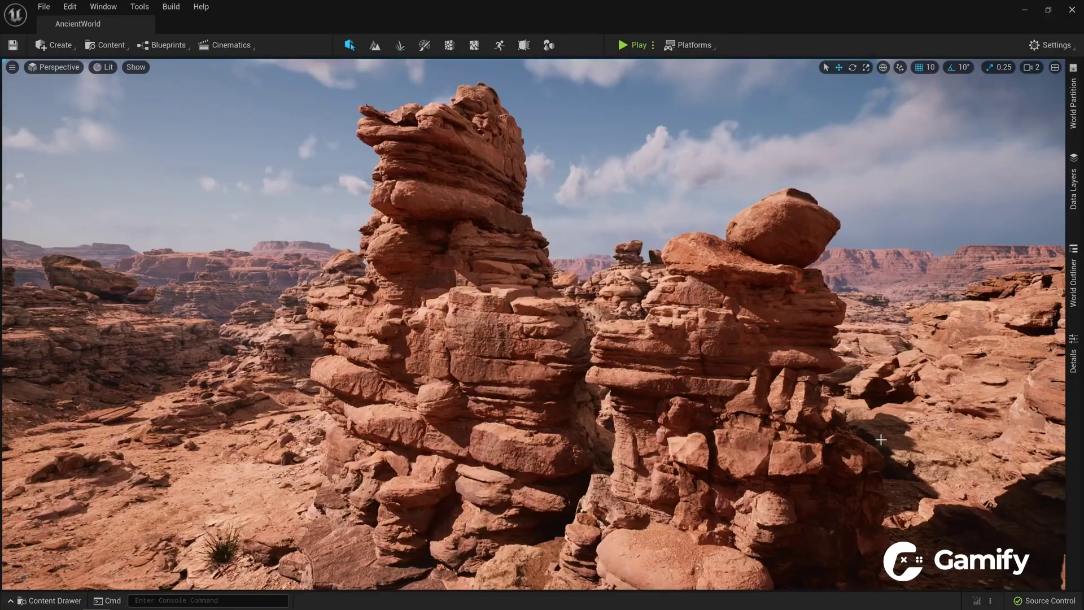
Step: Switch the viewport to Nanite Triangles, then Nanite Overview, and fly through the landscape
{"action": "left_click", "coordinate": [109, 67]}
{"action": "mouse_move", "coordinate": [161, 233]}
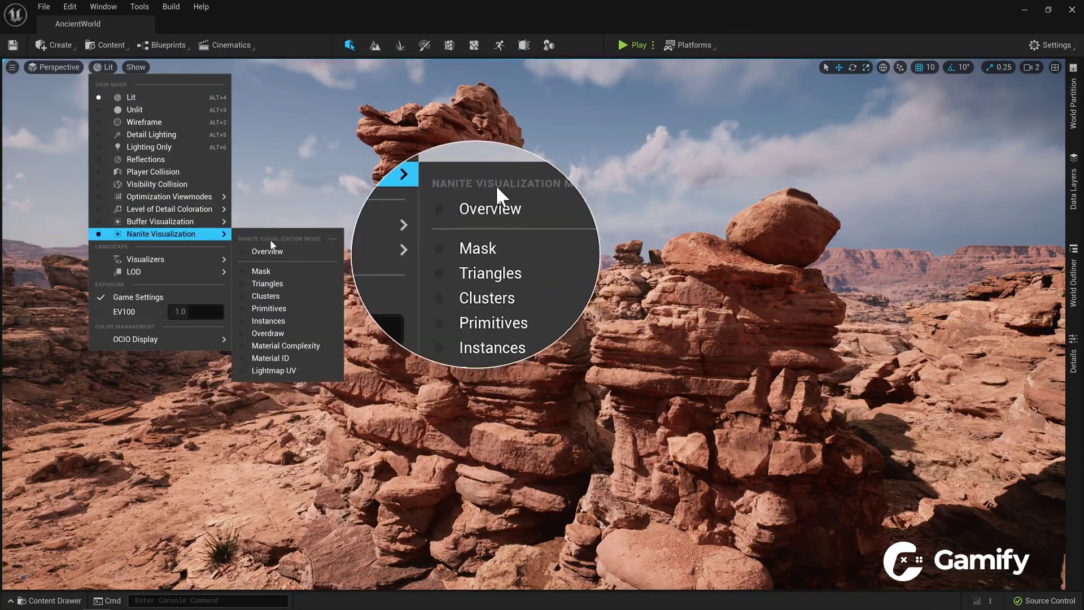
{"action": "left_click", "coordinate": [286, 285]}
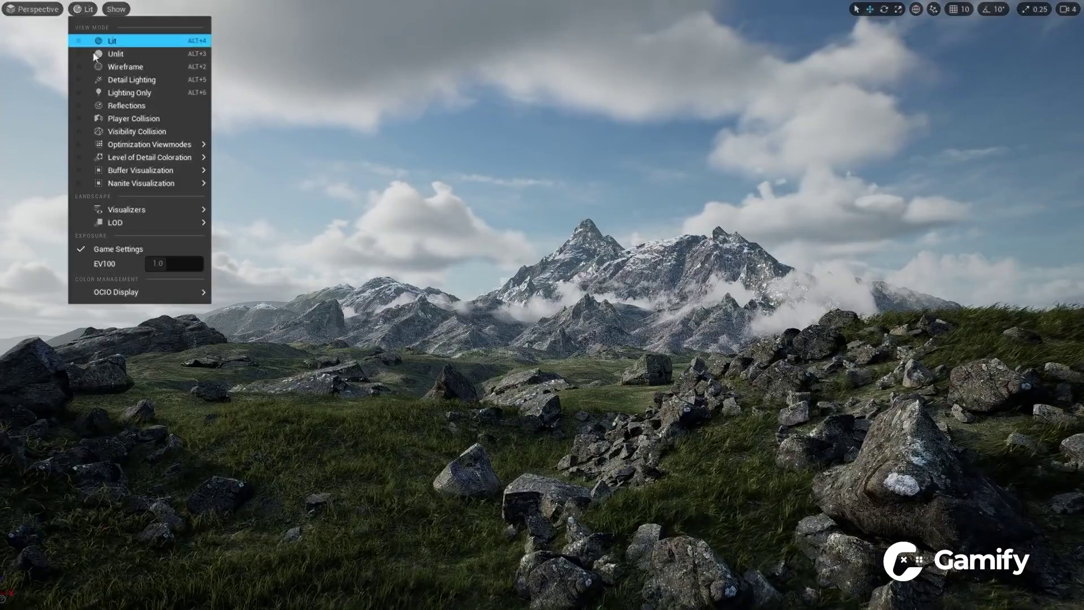
{"action": "mouse_move", "coordinate": [140, 183]}
{"action": "left_click", "coordinate": [244, 202]}
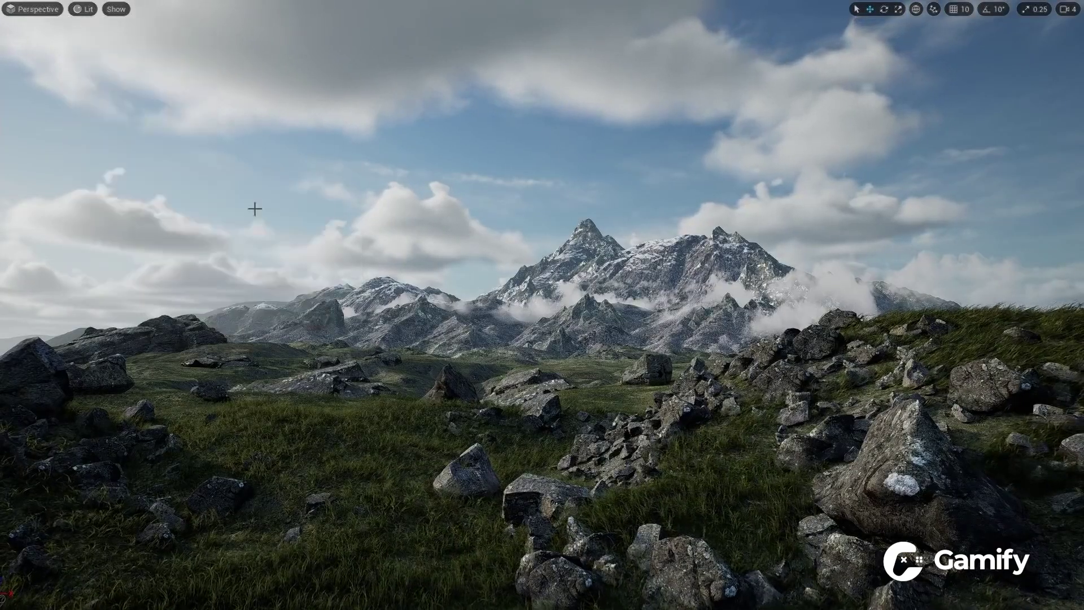
{"action": "right_click_drag", "start_coordinate": [337, 269], "coordinate": [424, 280]}
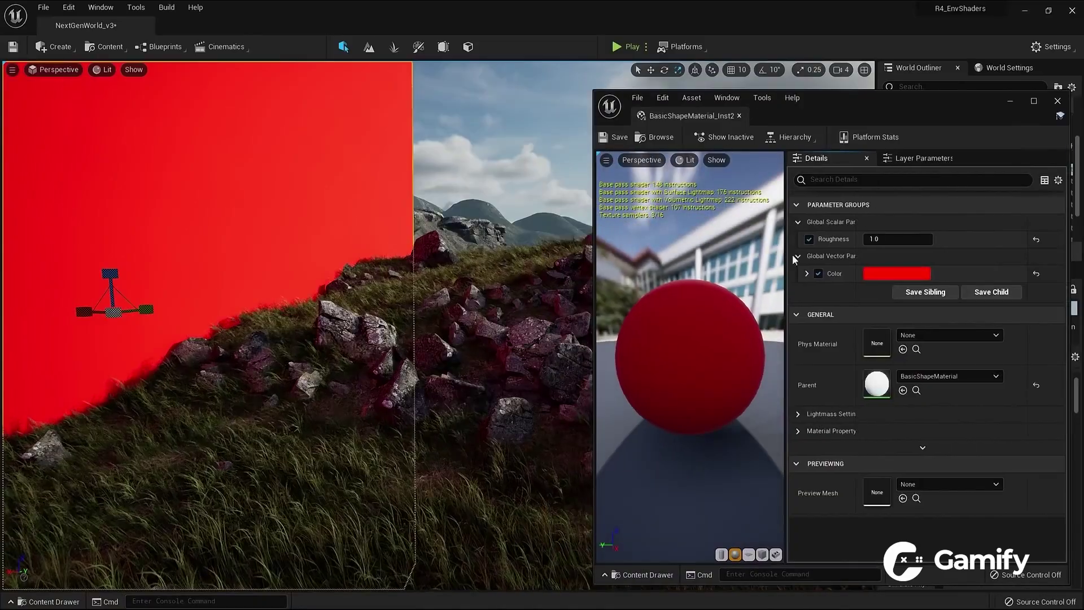
Step: Change the material instance Color from red to lime green in the Color Picker wheel
{"action": "left_click", "coordinate": [884, 273]}
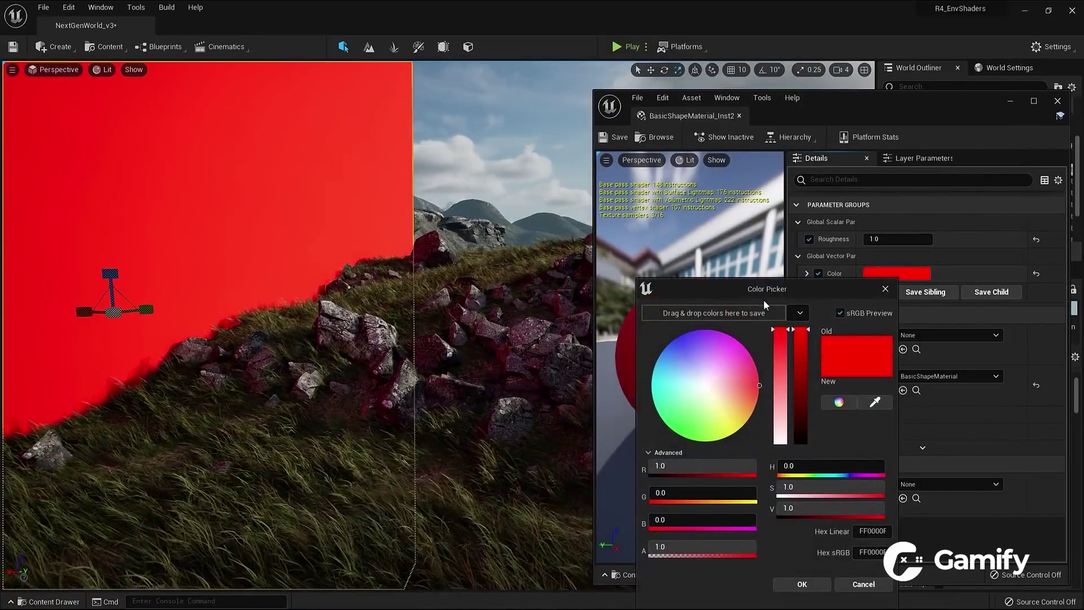
{"action": "left_click", "coordinate": [721, 421]}
{"action": "left_click", "coordinate": [800, 426]}
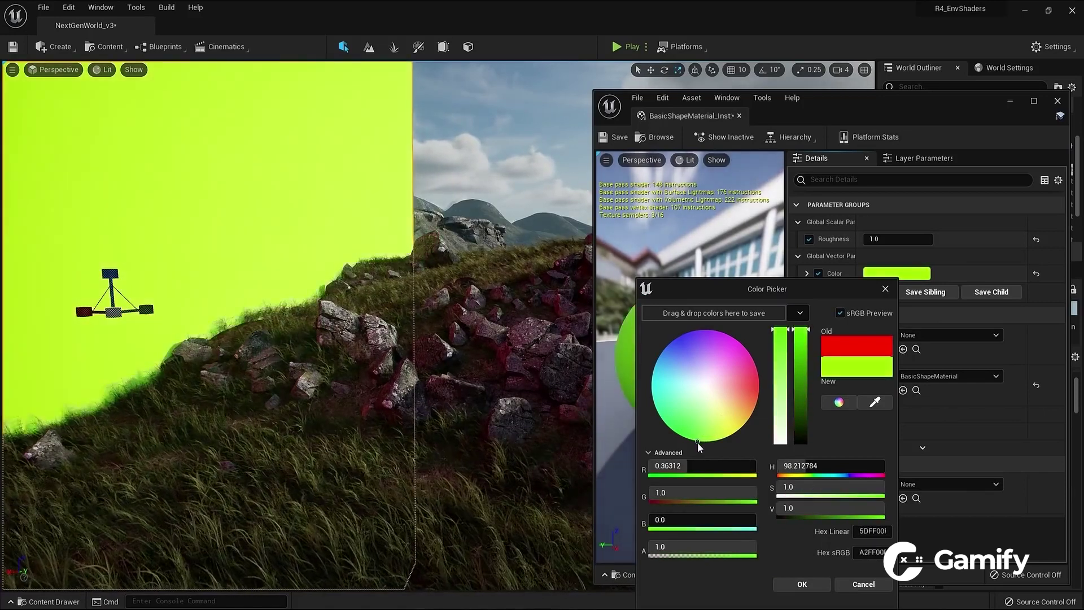